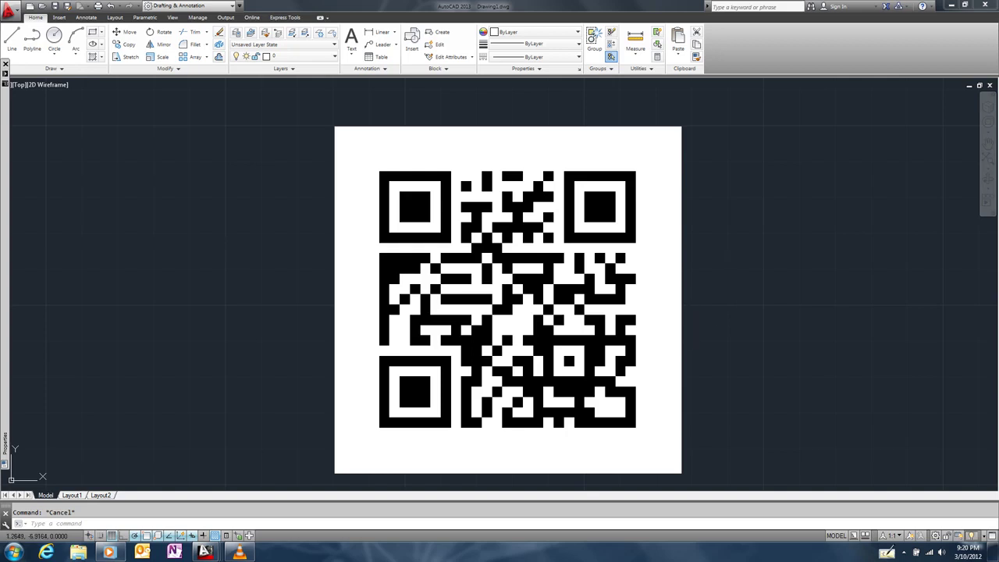
In Master Site Plan.dwg, set the firm's website address text in the title block to be optically scannable.
mouse_move(205, 552)
left_click(178, 498)
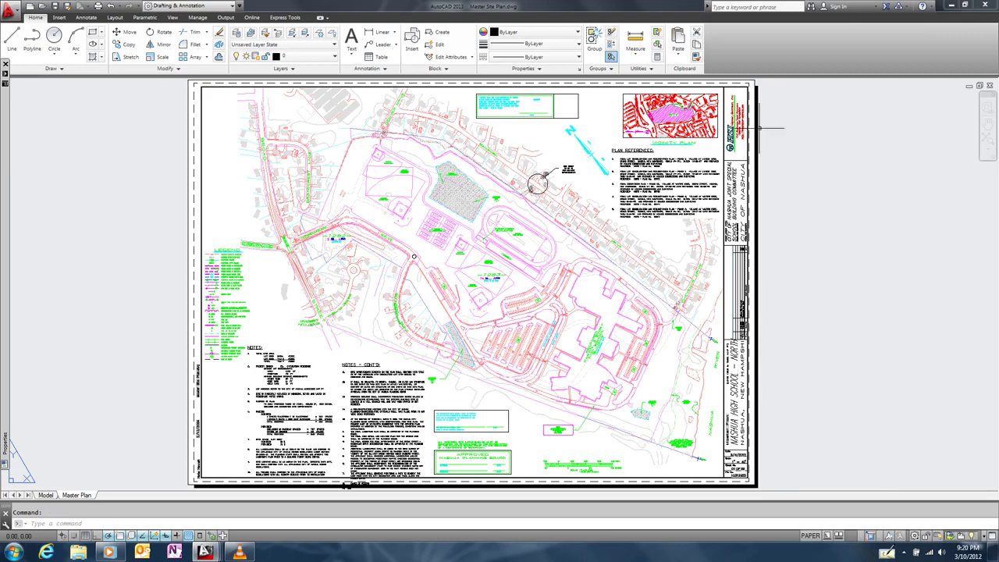
scroll(758, 127, "up", 7)
scroll(712, 137, "down", 3)
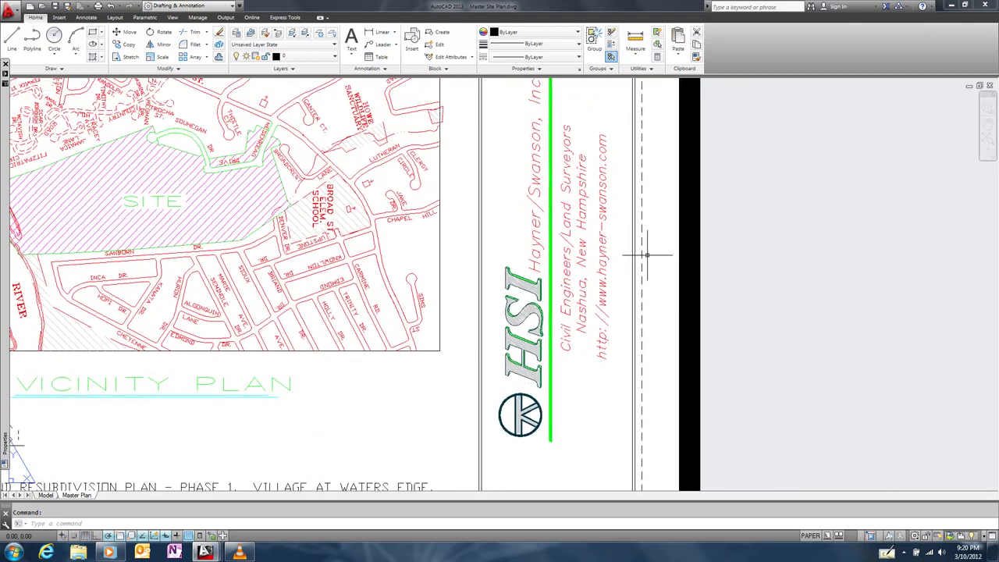
left_click(618, 265)
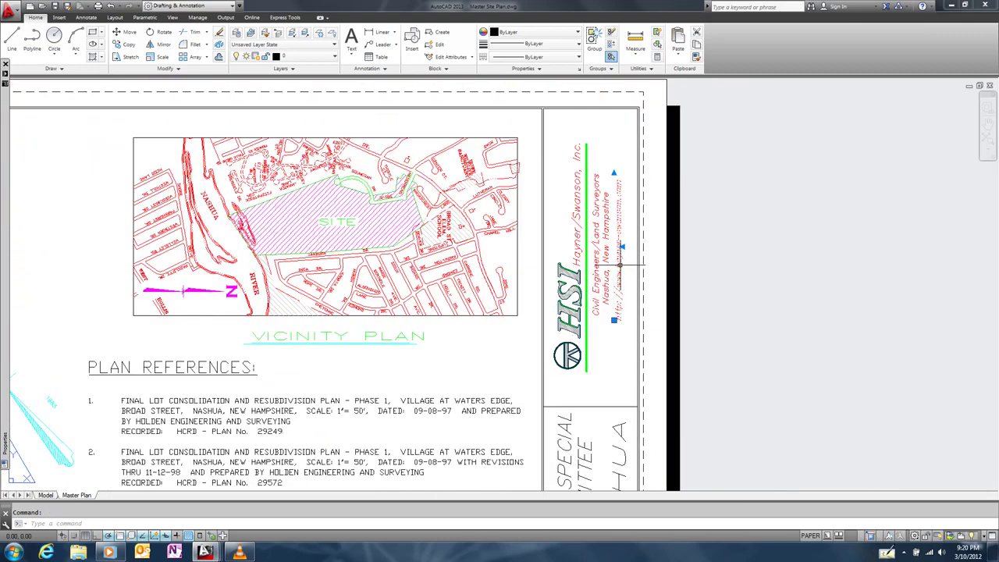
mouse_move(4, 263)
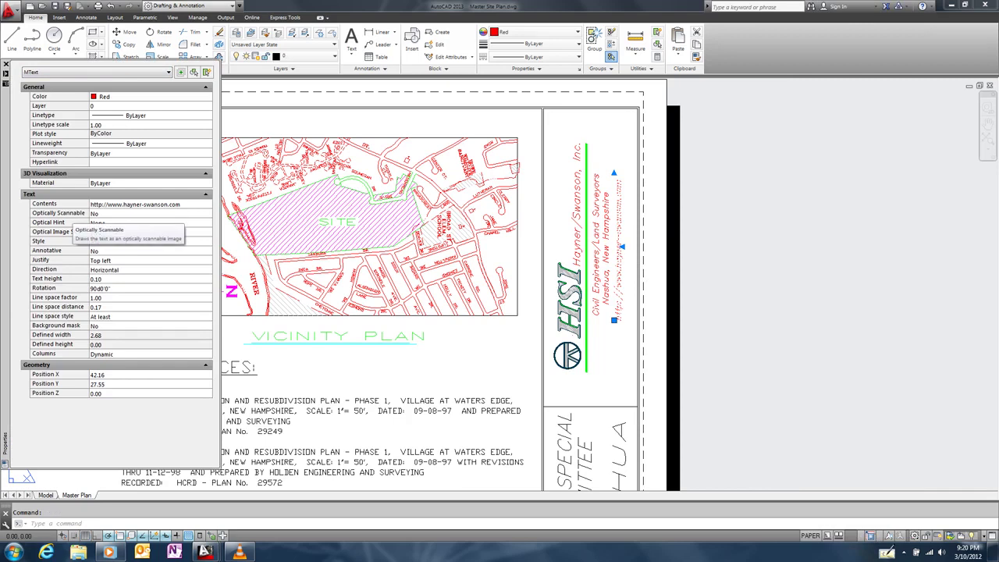
left_click(148, 212)
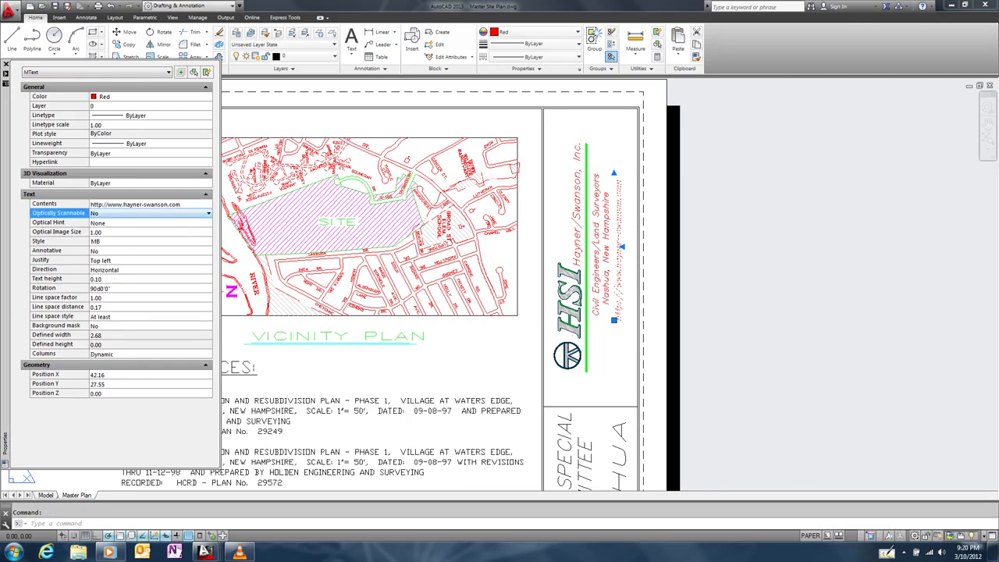
left_click(207, 213)
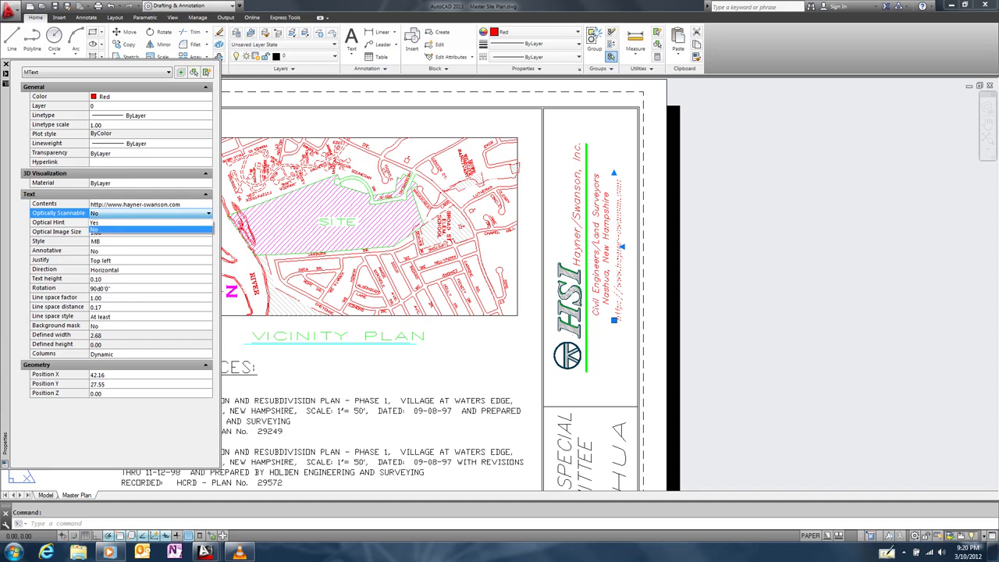
left_click(109, 222)
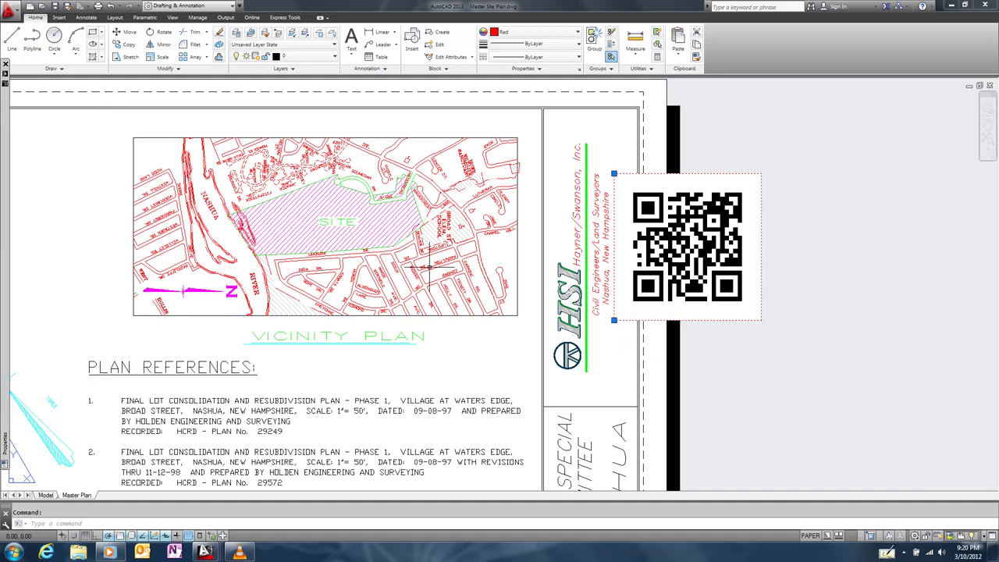
Set the justification of the website QR code text to Bottom left.
mouse_move(7, 234)
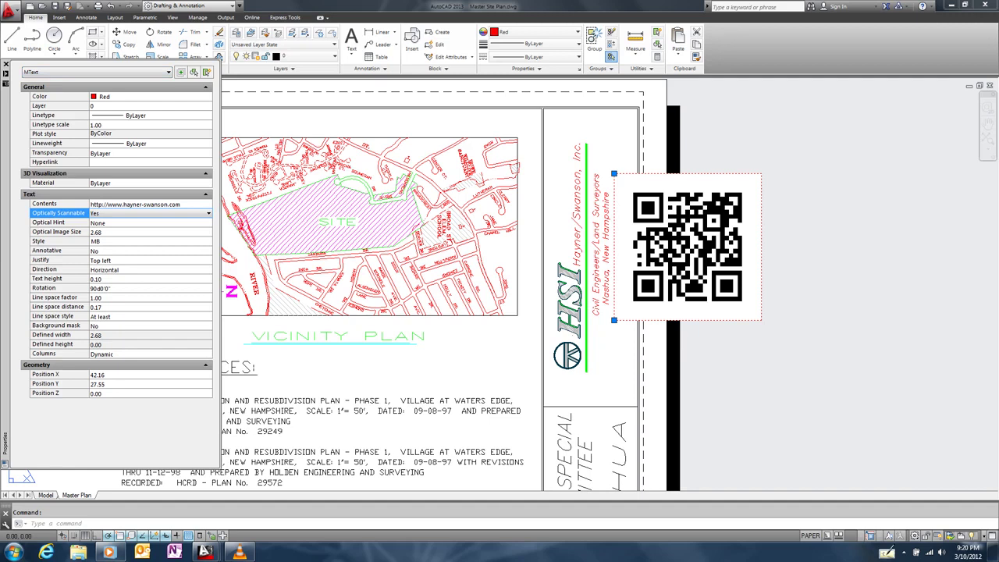
left_click(148, 259)
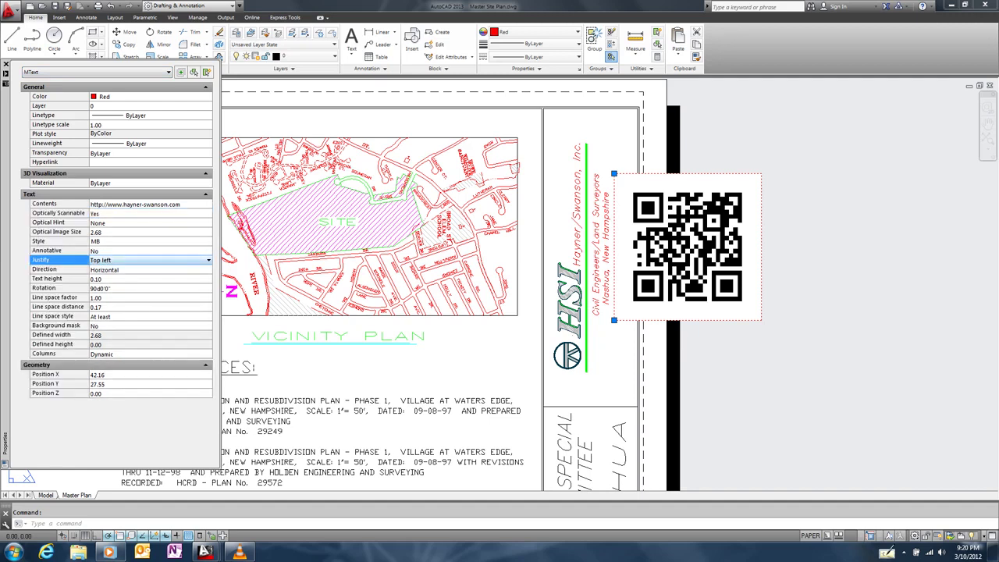
left_click(209, 259)
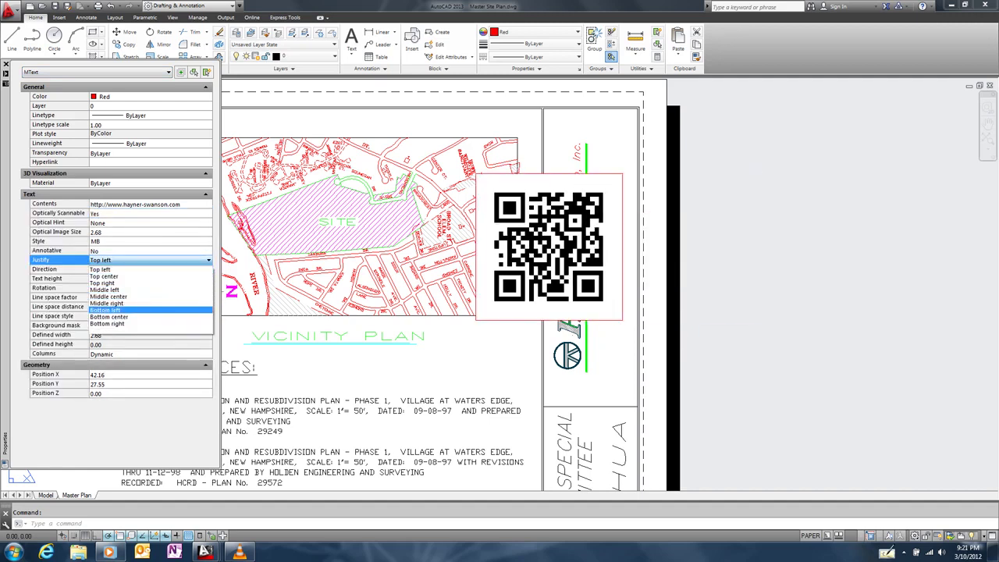
left_click(106, 310)
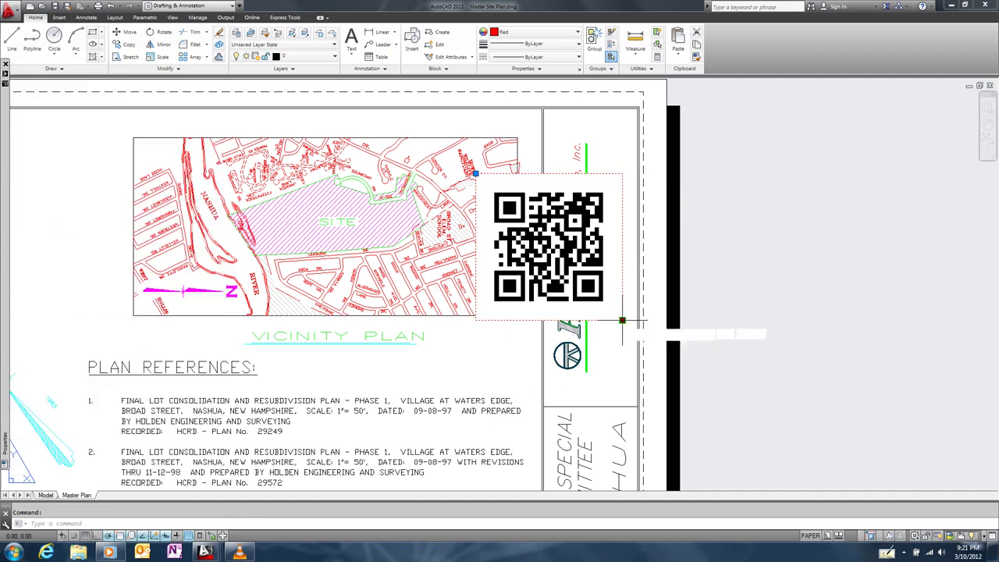
Move the website QR code into the corner of the title block's logo cell and shrink it to fit beside the HSI logo.
left_click(622, 320)
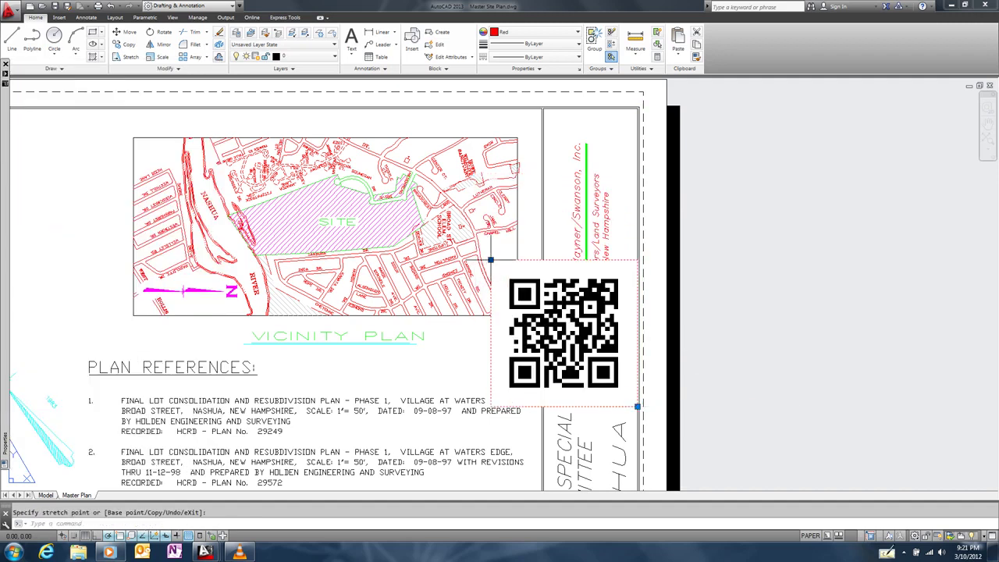
left_click(490, 260)
left_click(592, 361)
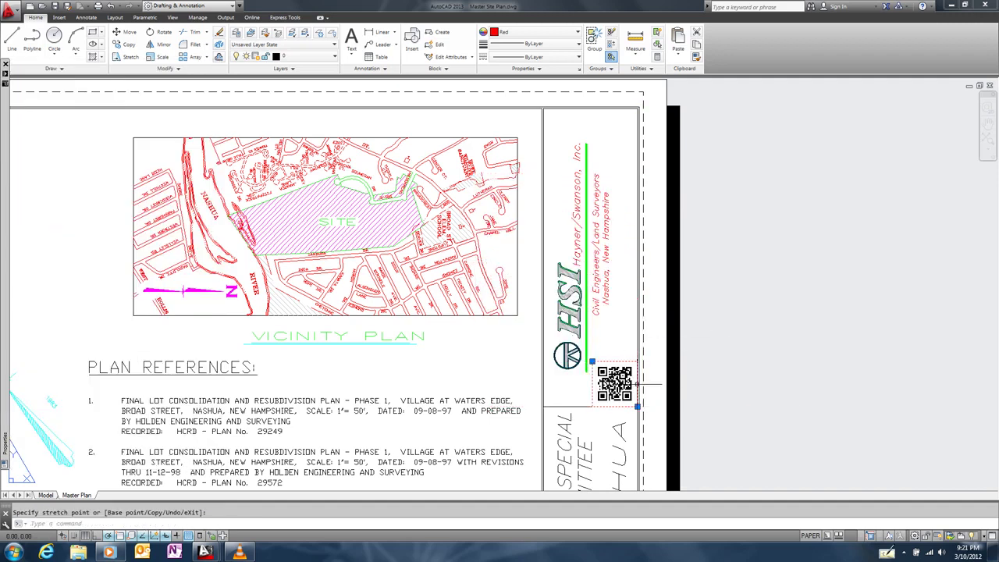
scroll(629, 394, "up", 2)
middle_click_drag(645, 404, 273, 224)
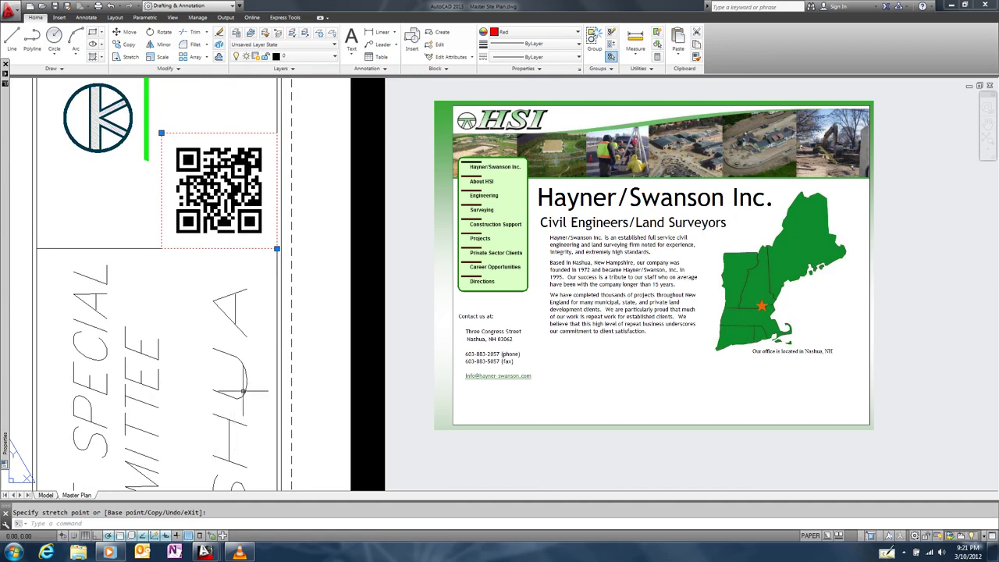
key("Escape")
key("Escape")
Draw a leader from the centre of the circle at the road junction on the site plan, with multiline text as its annotation.
type("z")
key("Return")
type("e")
key("Return")
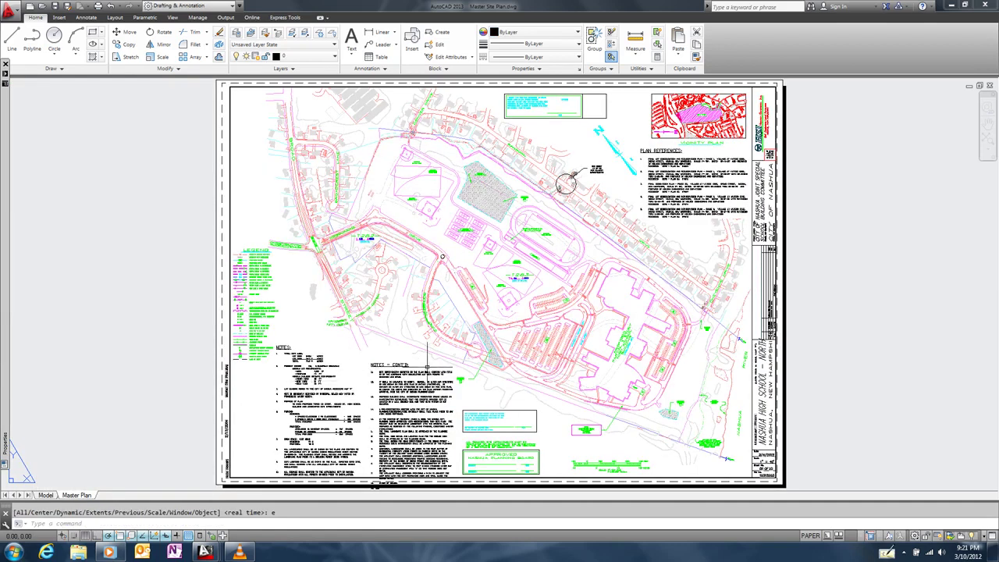
mouse_move(426, 392)
scroll(442, 257, "up", 6)
scroll(423, 261, "up", 3)
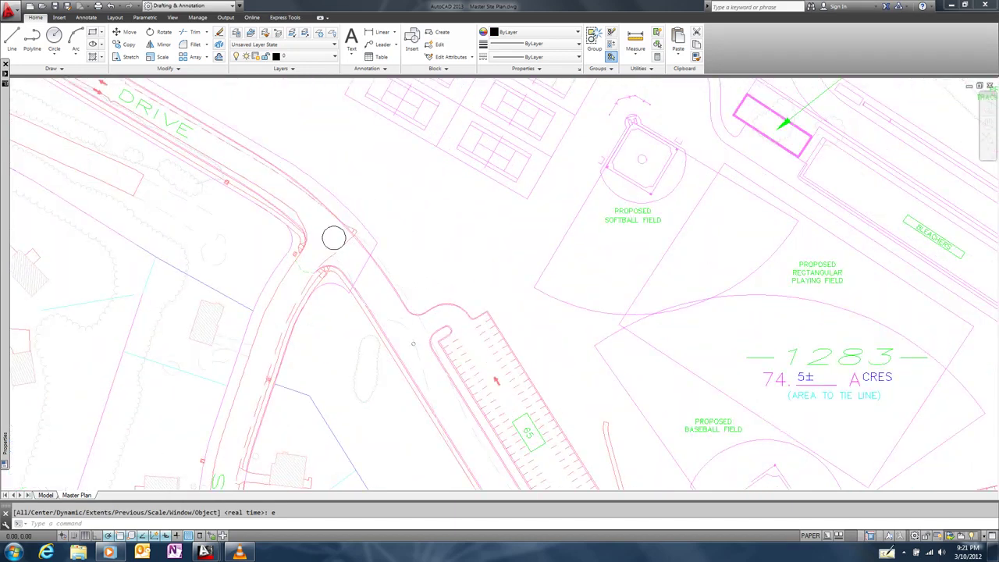
scroll(346, 249, "down", 3)
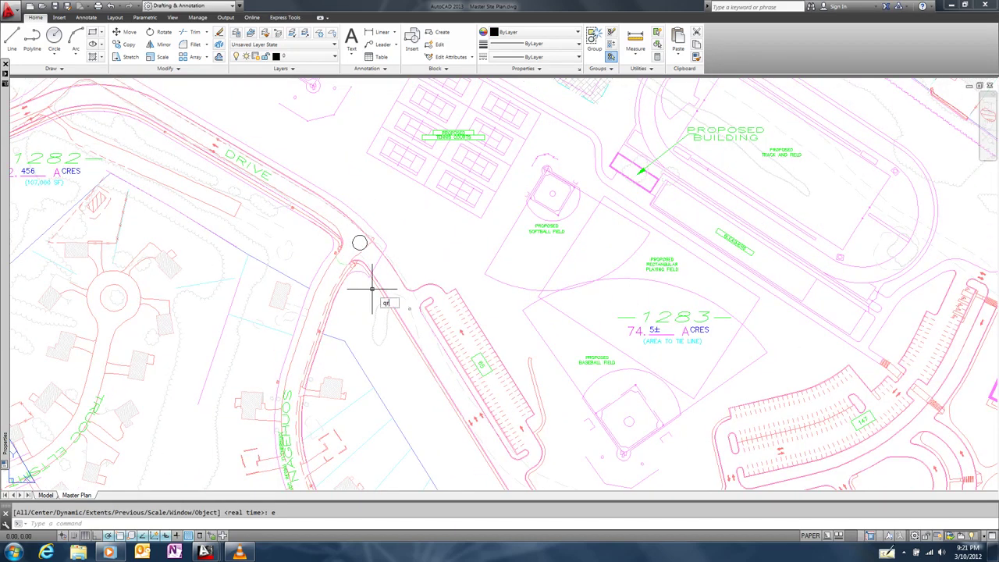
type("leader")
key("Return")
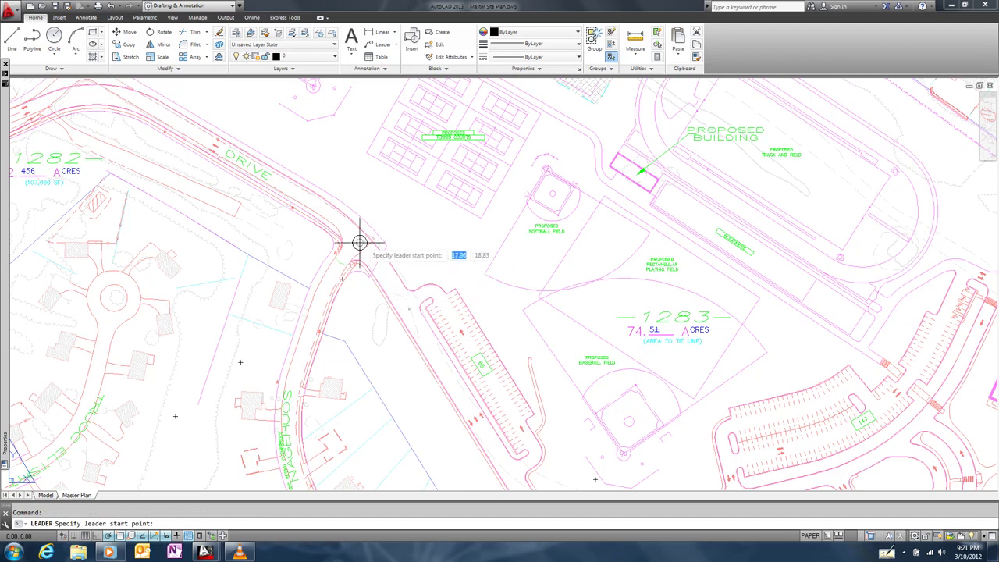
left_click(358, 243)
left_click(393, 221)
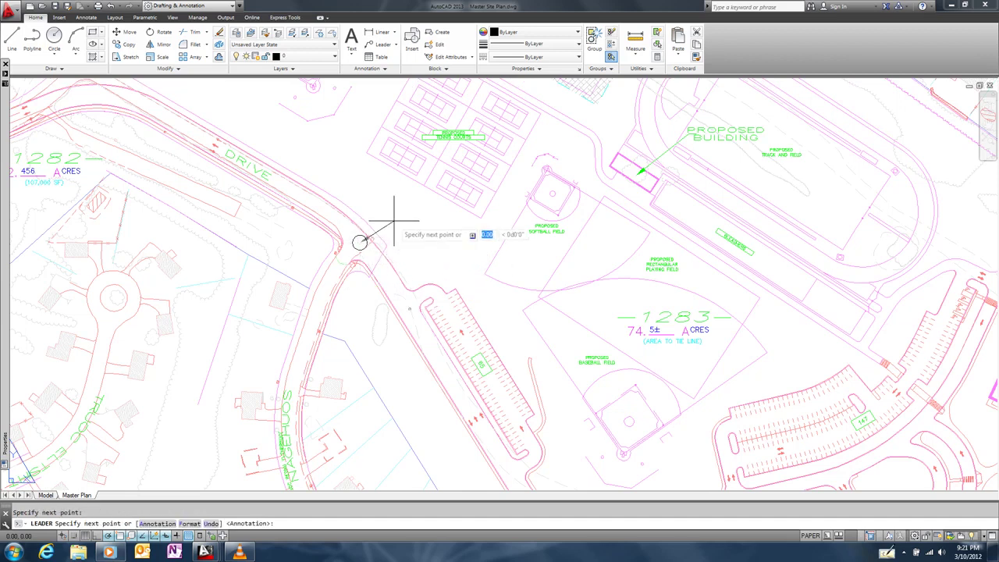
key("Return")
key("Return")
key("Return")
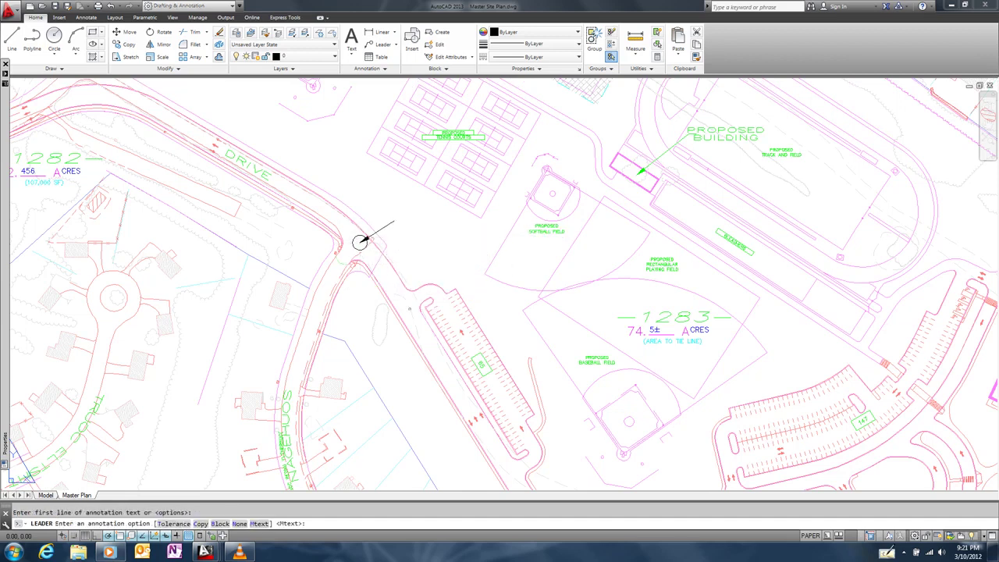
Insert a Geolocation field with Geolocated units as the leader's annotation and finish the text.
key("ctrl+f")
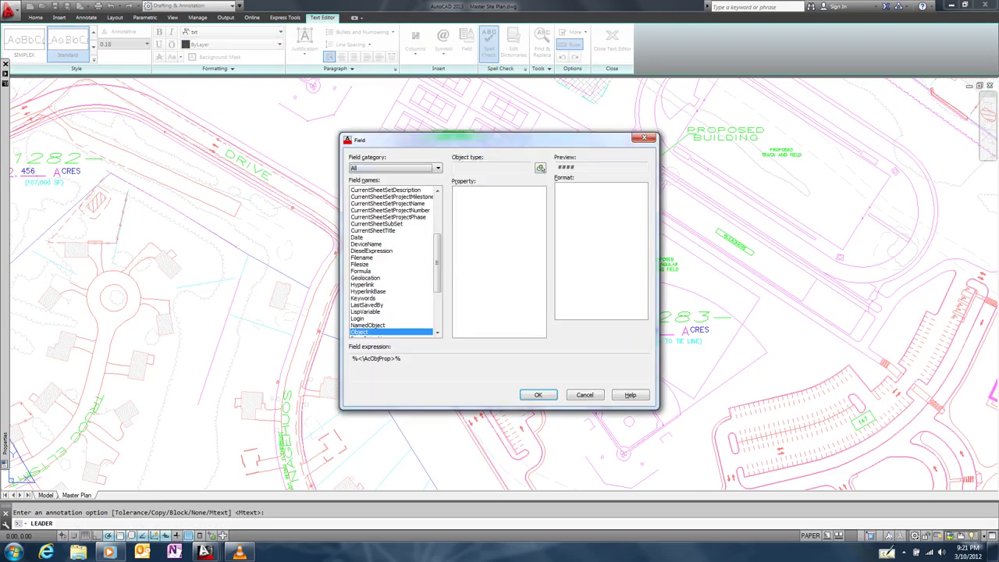
left_click(365, 278)
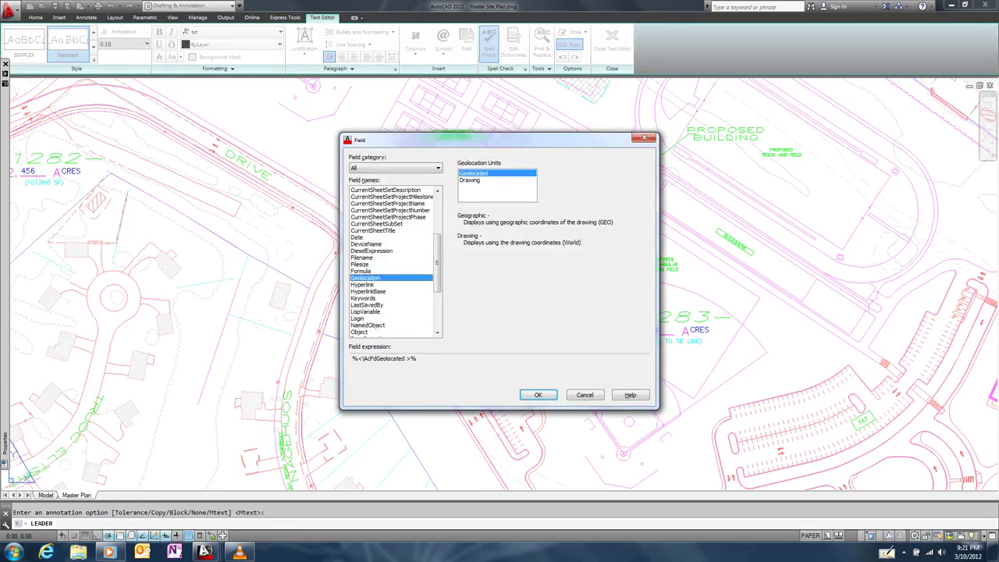
left_click(537, 394)
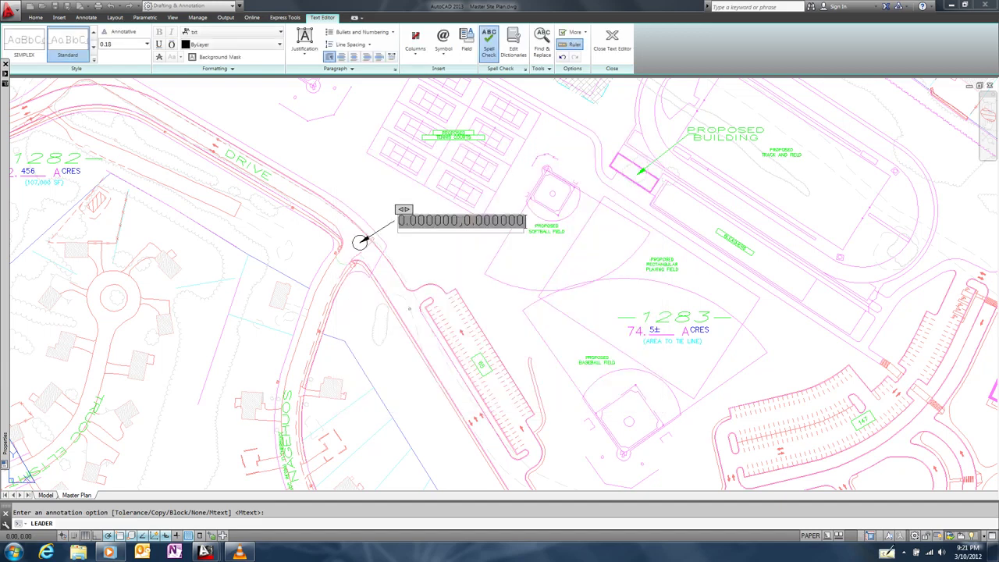
left_click(447, 246)
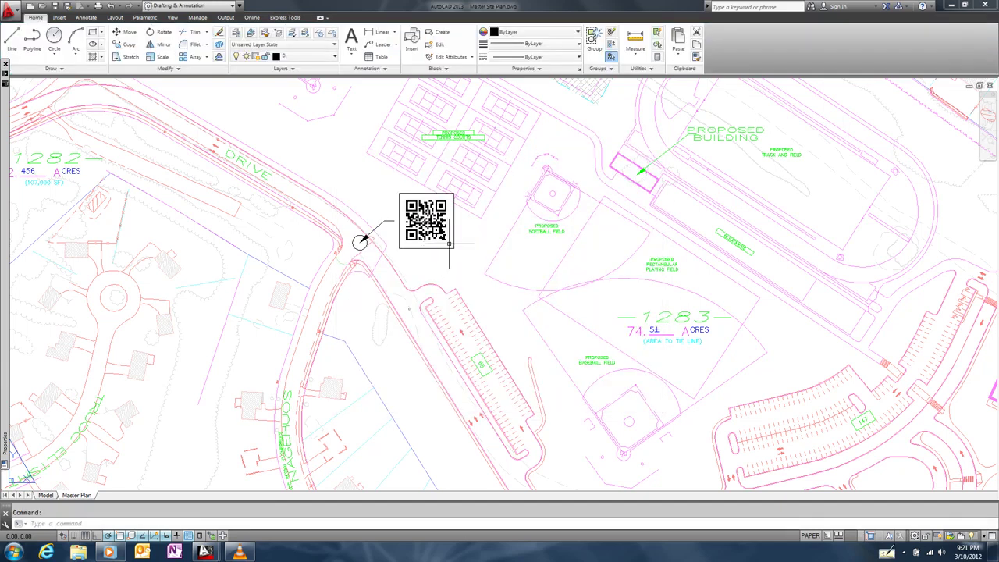
Examine the leader's QR code up close and its location relative to the school grounds on the site plan.
scroll(450, 238, "up", 2)
middle_click_drag(473, 218, 406, 221)
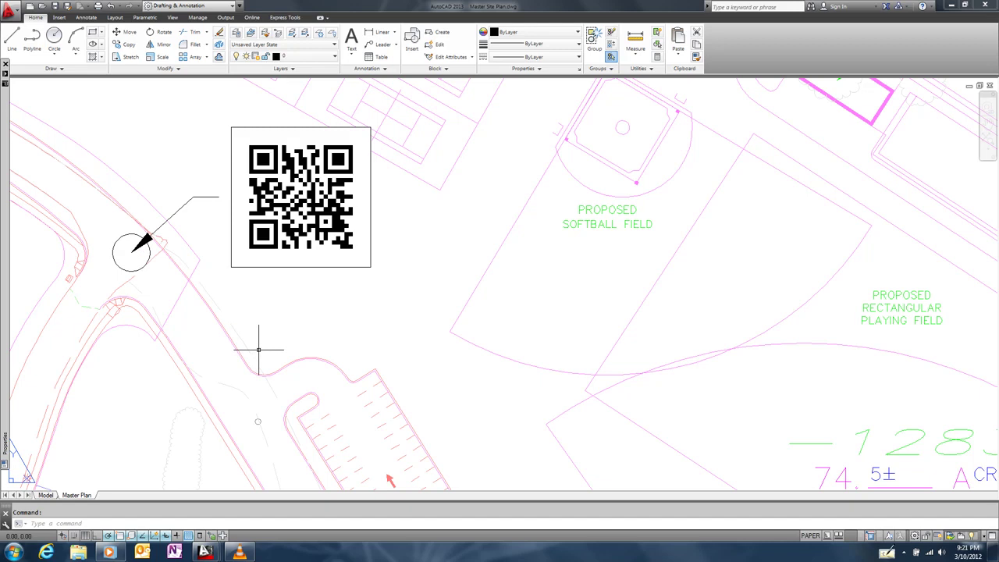
scroll(258, 349, "down", 10)
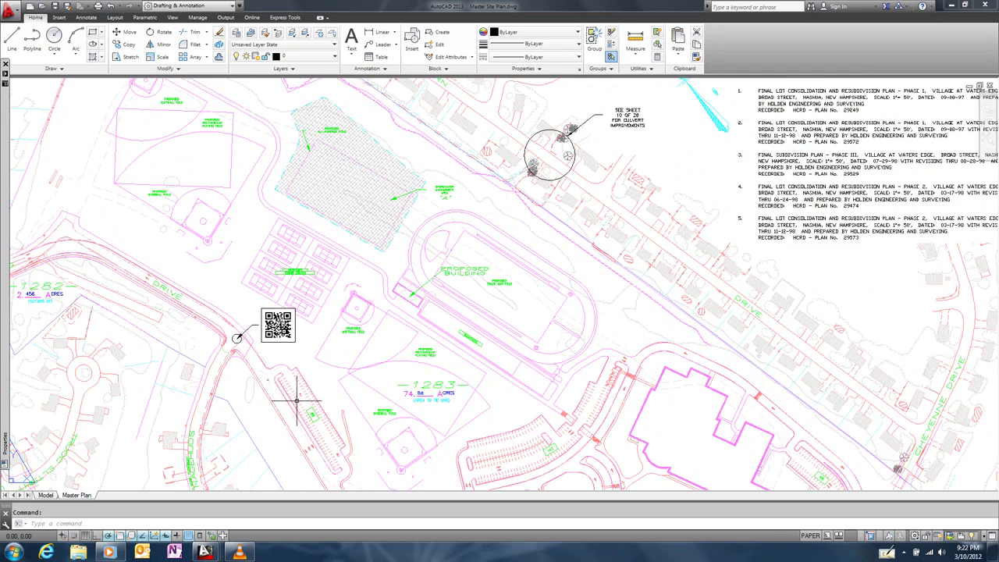
scroll(290, 397, "up", 1)
mouse_move(282, 348)
middle_mouse_down()
mouse_move(260, 237)
mouse_move(205, 205)
middle_mouse_up()
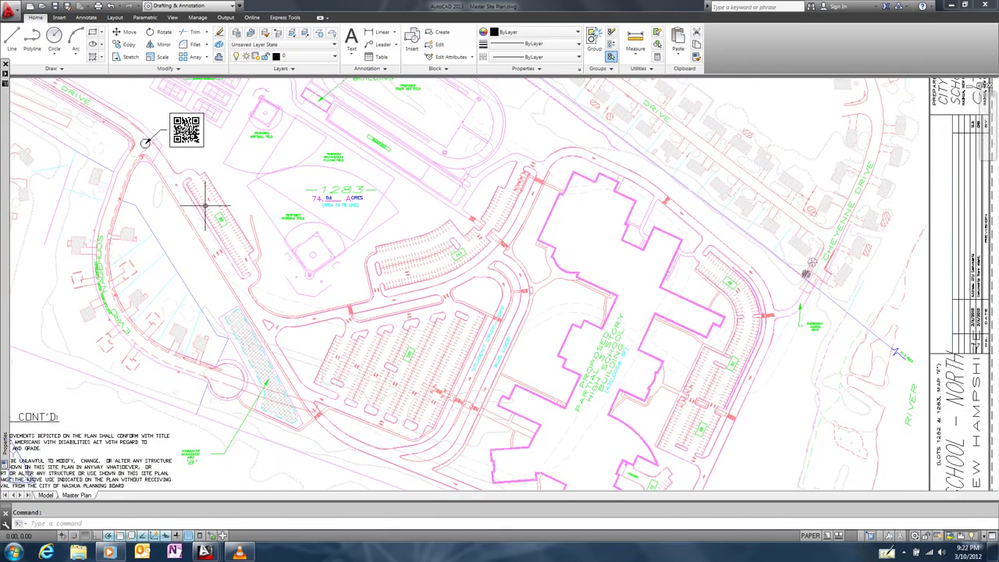
scroll(350, 333, "down", 2)
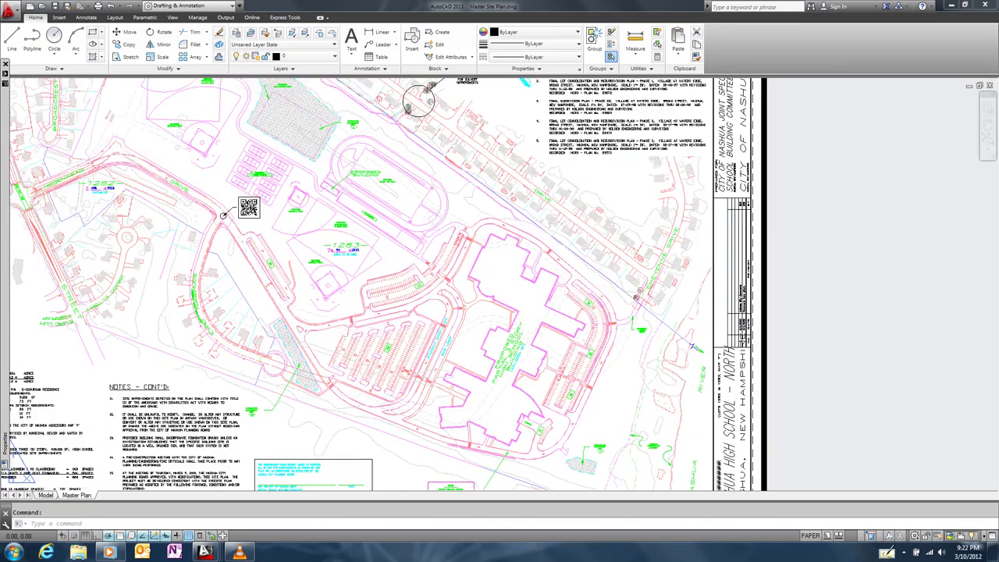
middle_click_drag(355, 336, 303, 260)
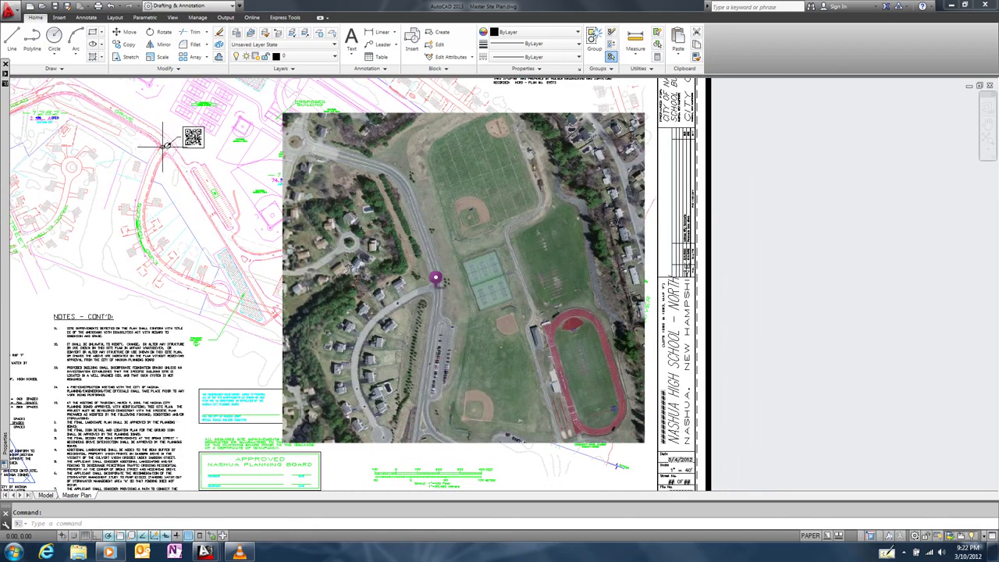
Activate the viewport's model space and move the circle with the leader attached to the road junction at the drive's far western end.
scroll(162, 146, "up", 8)
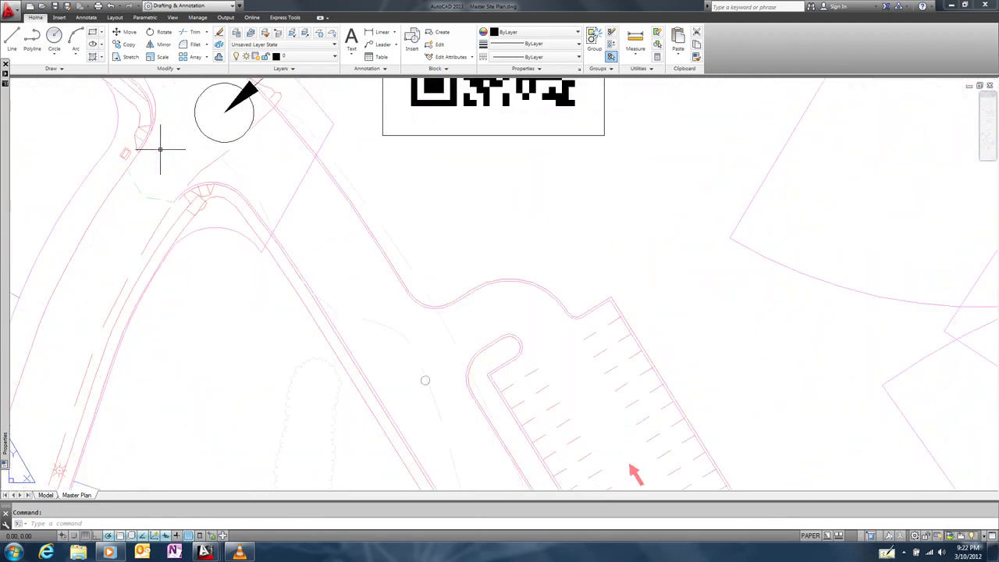
middle_click_drag(156, 149, 333, 310)
double_click(332, 311)
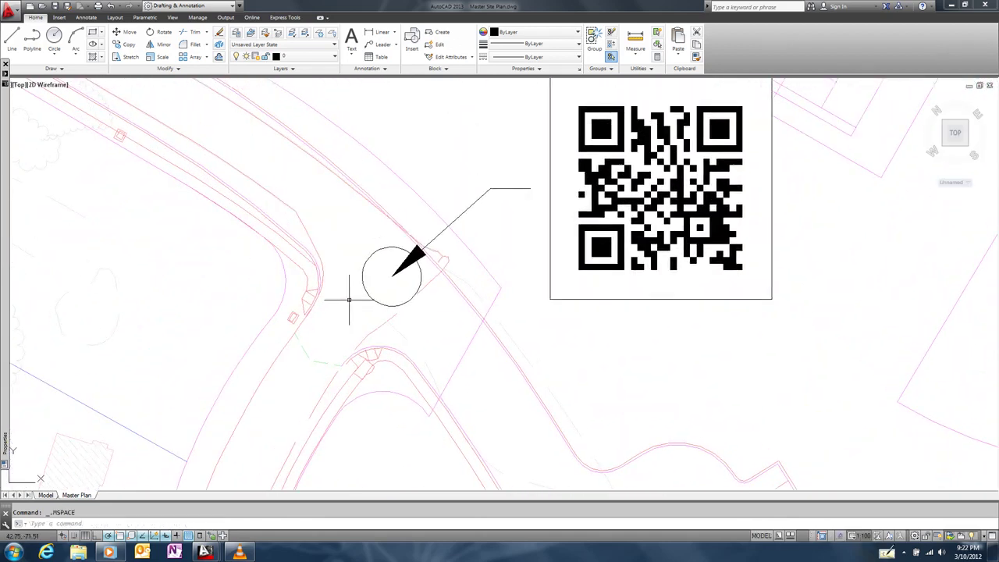
left_click(364, 286)
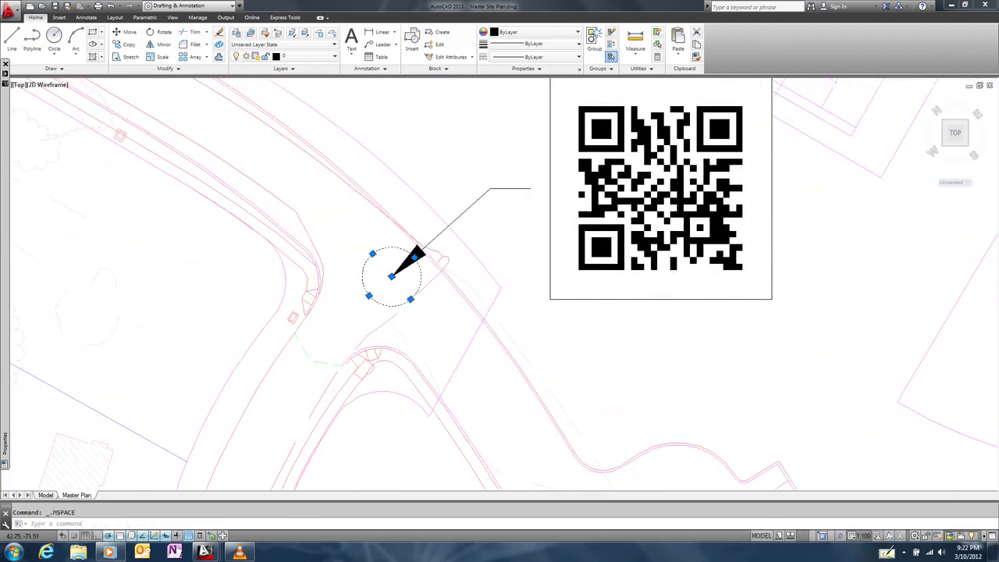
left_click(392, 276)
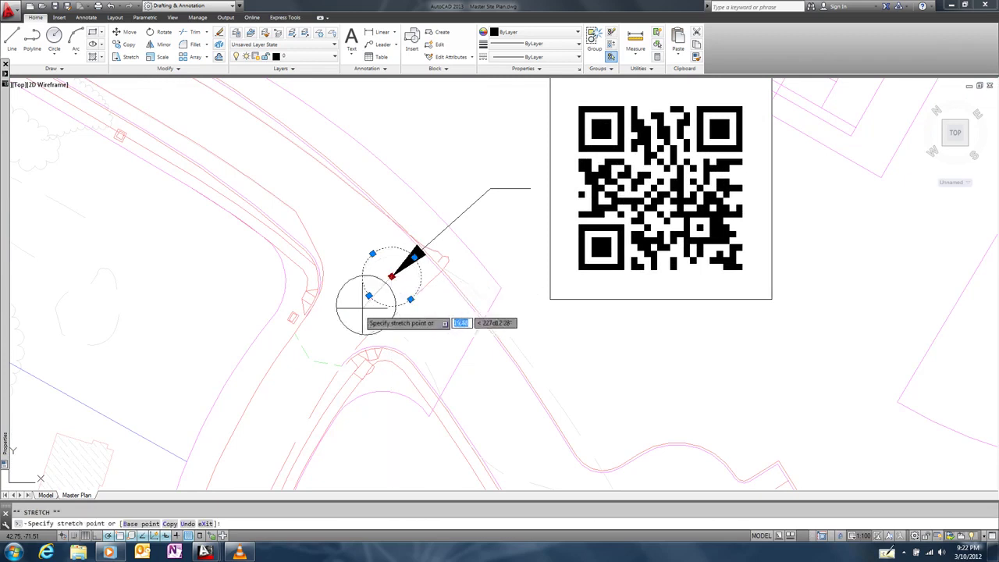
scroll(337, 299, "down", 5)
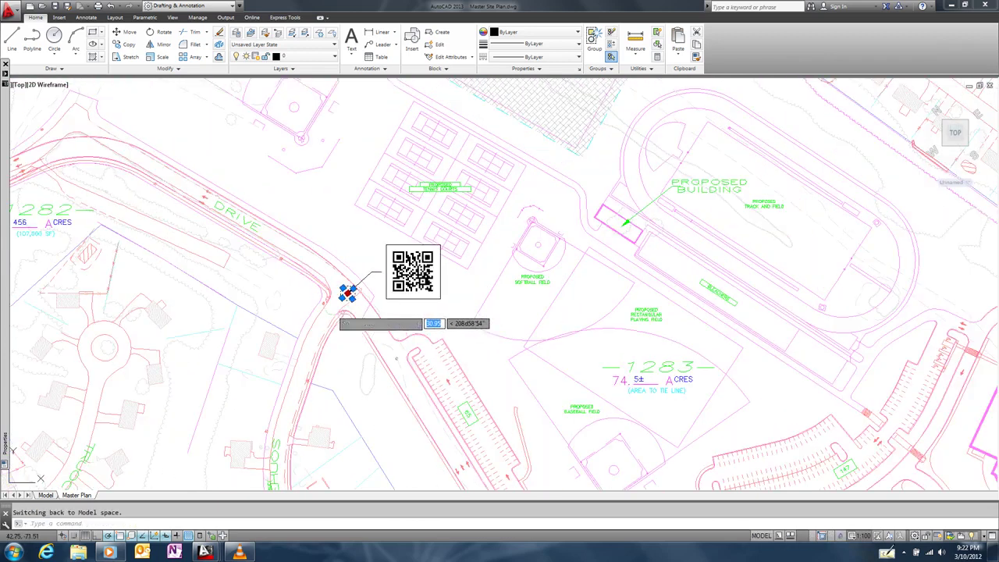
left_click(86, 146)
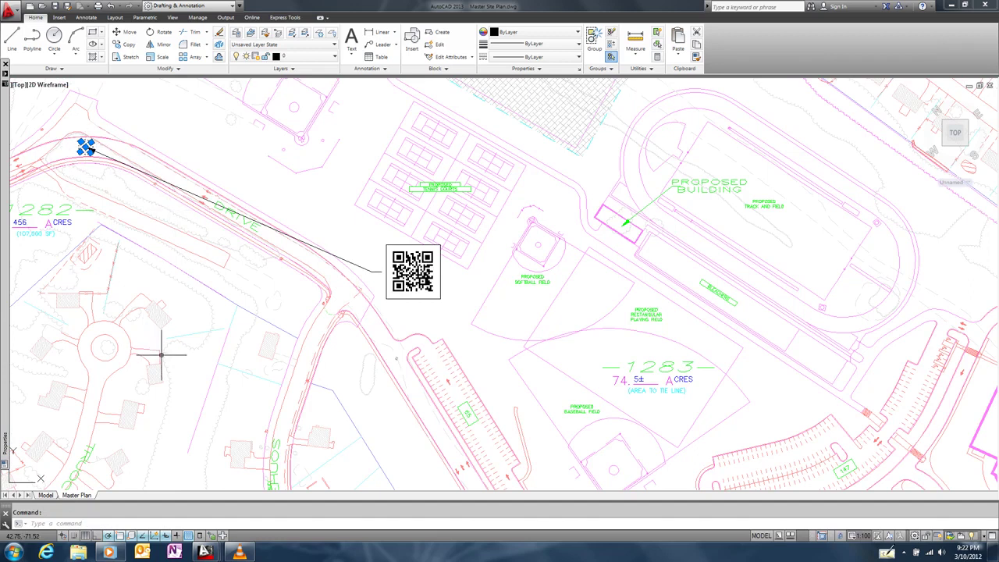
Return to the layout's paper space and bring the leader's QR code and the aerial photo of the school grounds into view.
type("pspace")
key("Return")
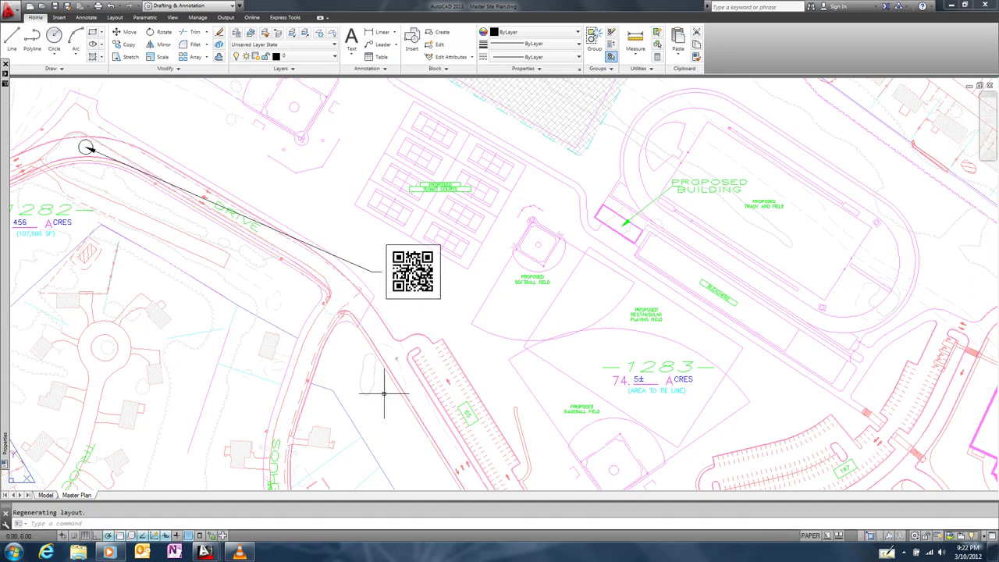
mouse_move(422, 336)
middle_mouse_down()
mouse_move(345, 278)
mouse_move(171, 199)
middle_mouse_up()
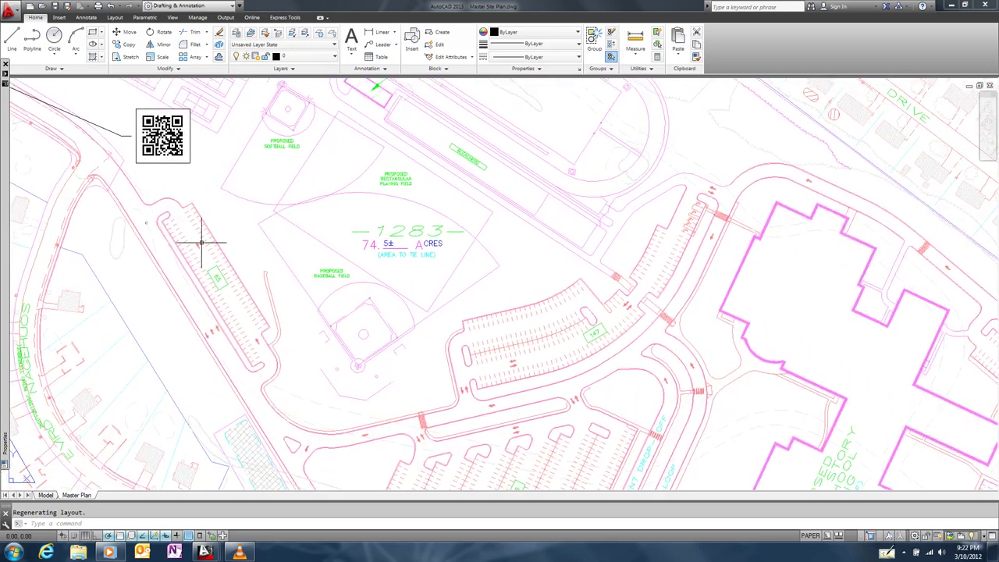
scroll(201, 245, "down", 2)
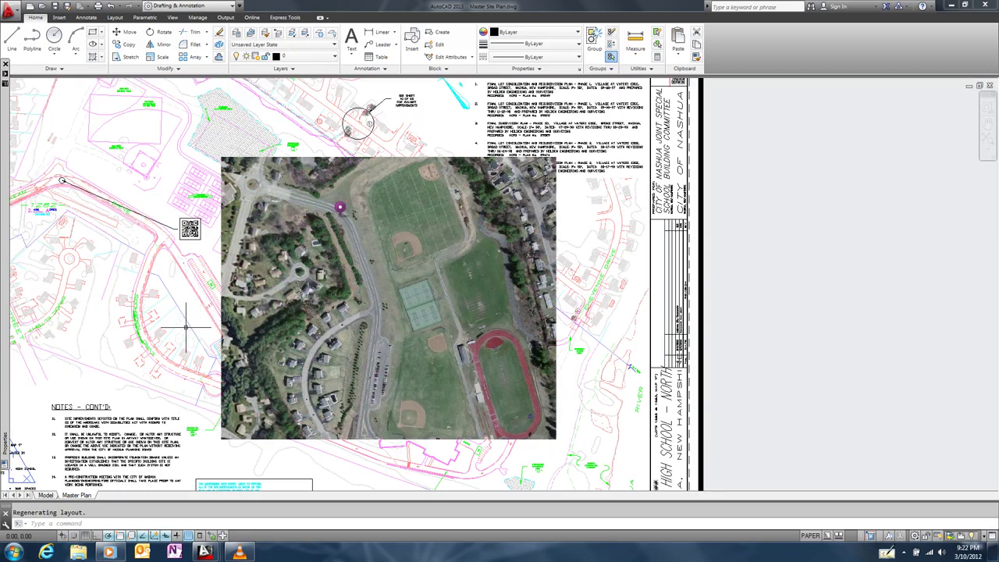
Switch to the Process Sample.dwg drawing and select the PG BUL95 04 hexagon block to inspect its properties.
mouse_move(204, 552)
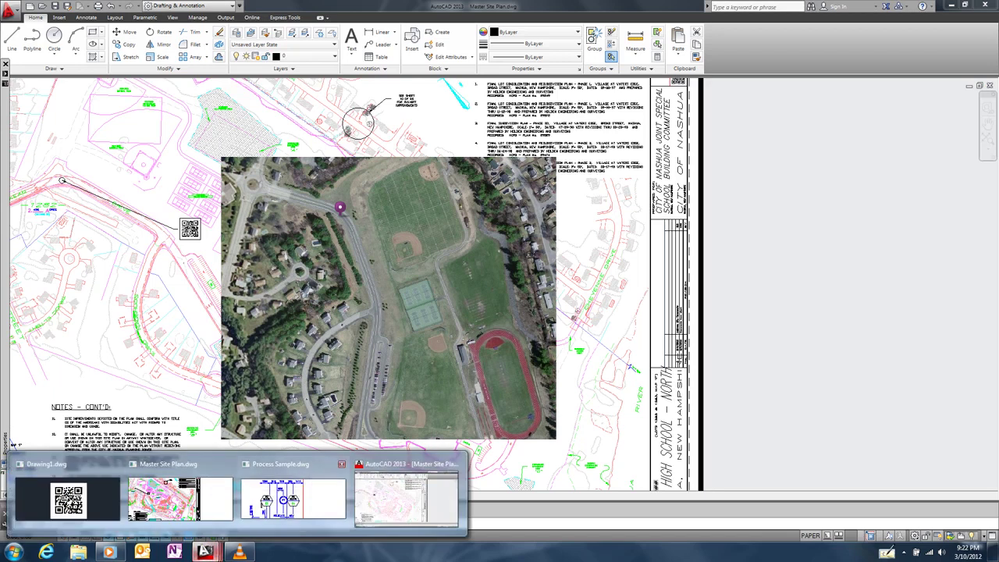
left_click(296, 488)
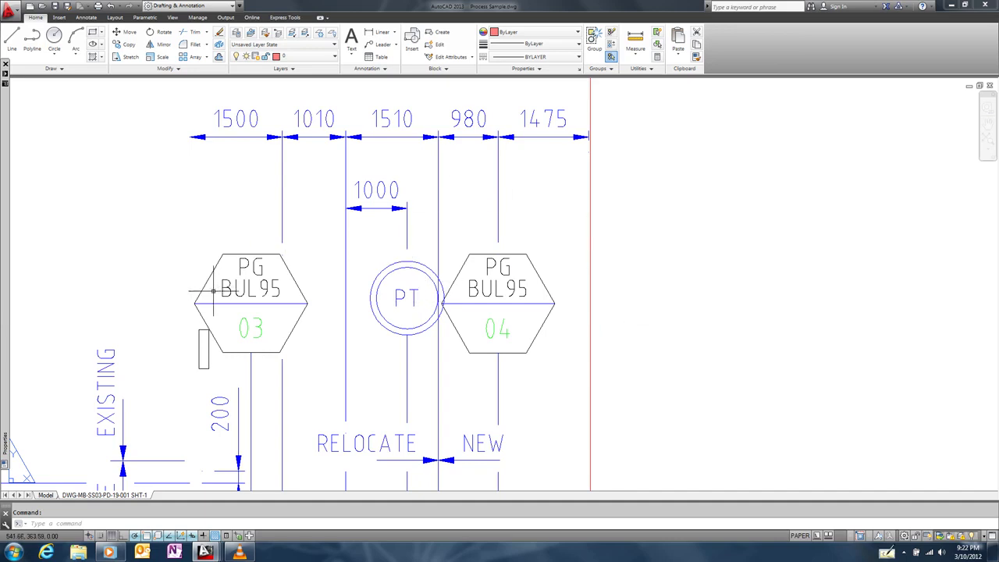
left_click(511, 267)
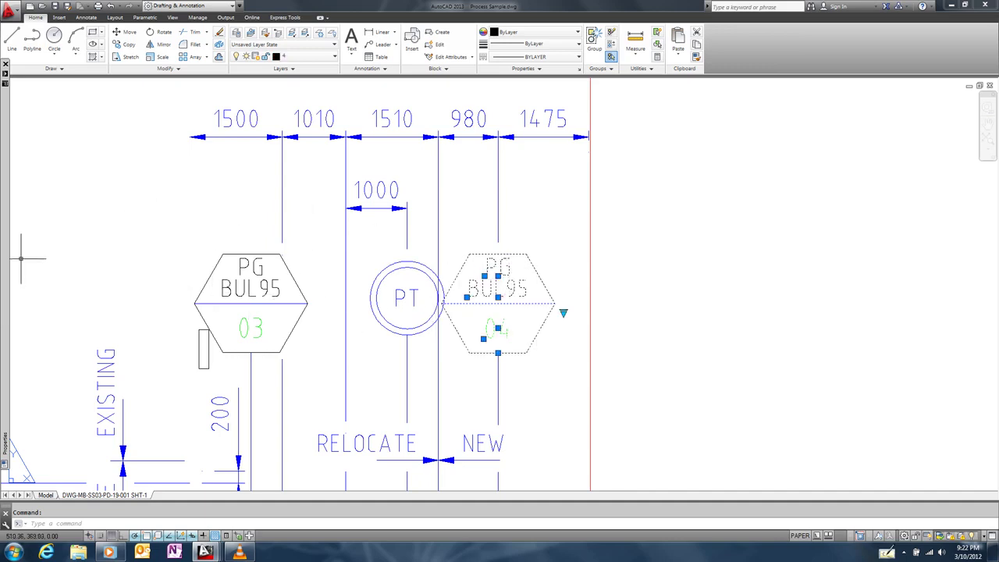
mouse_move(5, 258)
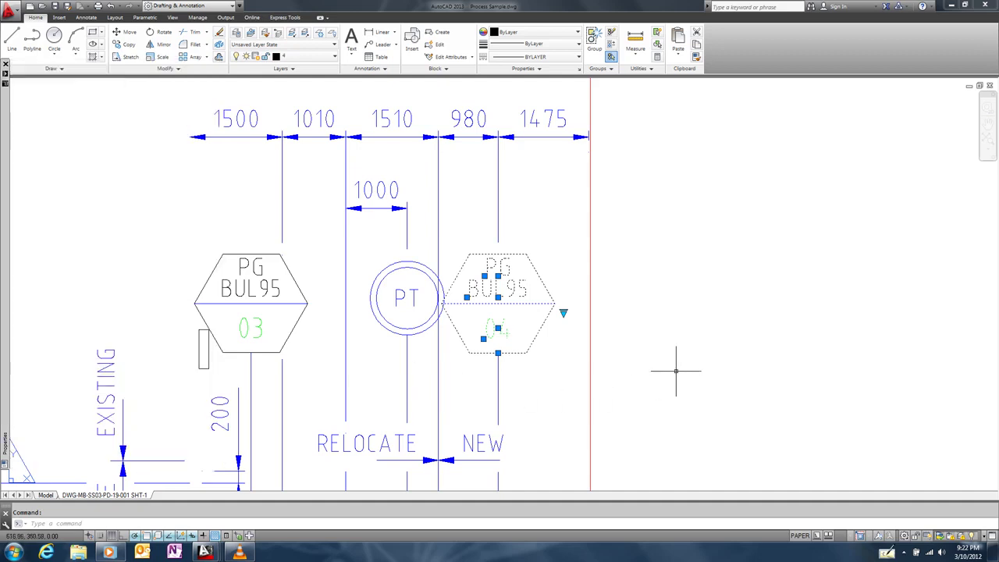
Start QR-code text with the qrcode command and define a text box about 34 units diagonally, outside the red border beside the 04 hexagon.
type("qrcode")
key("Return")
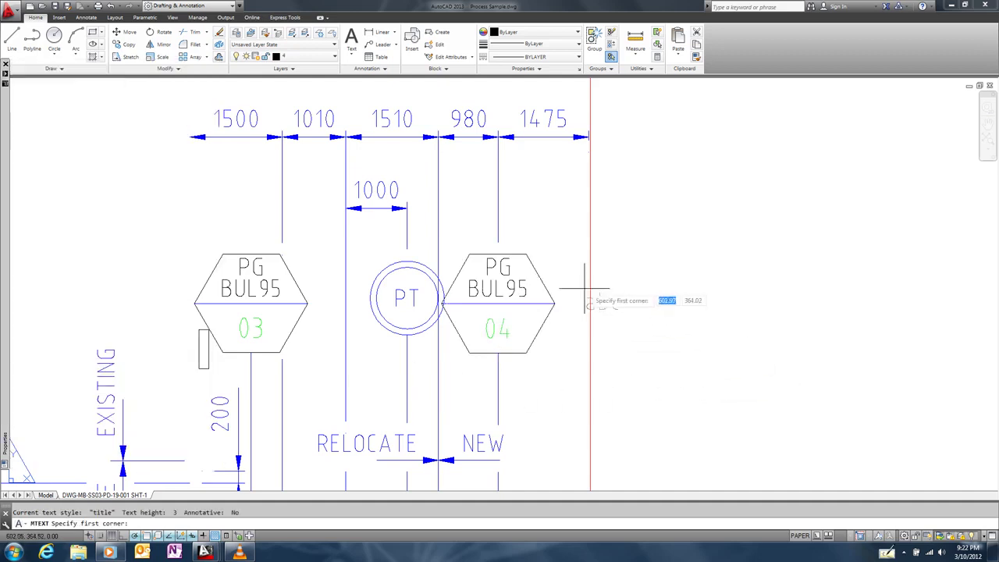
left_click(613, 250)
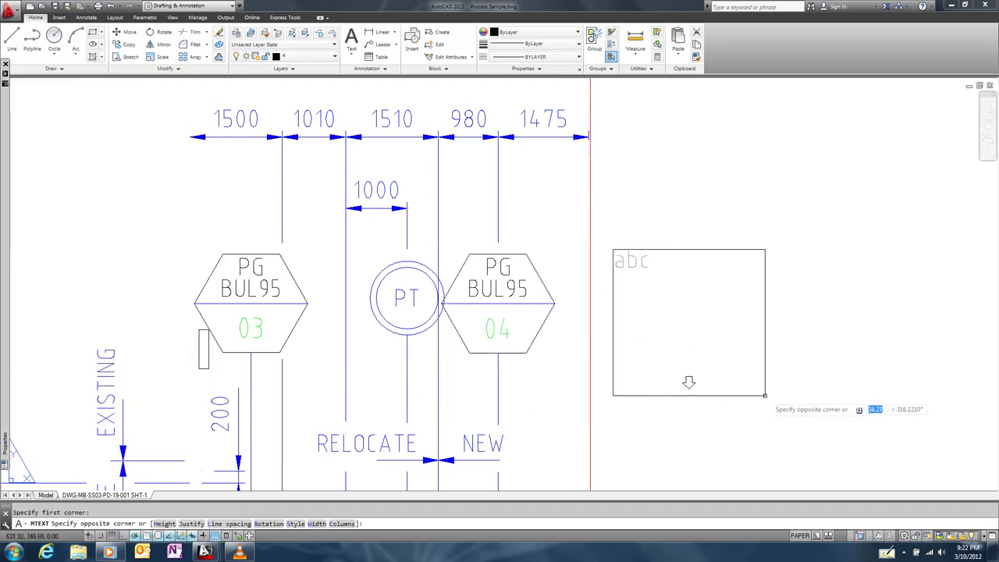
left_click(767, 396)
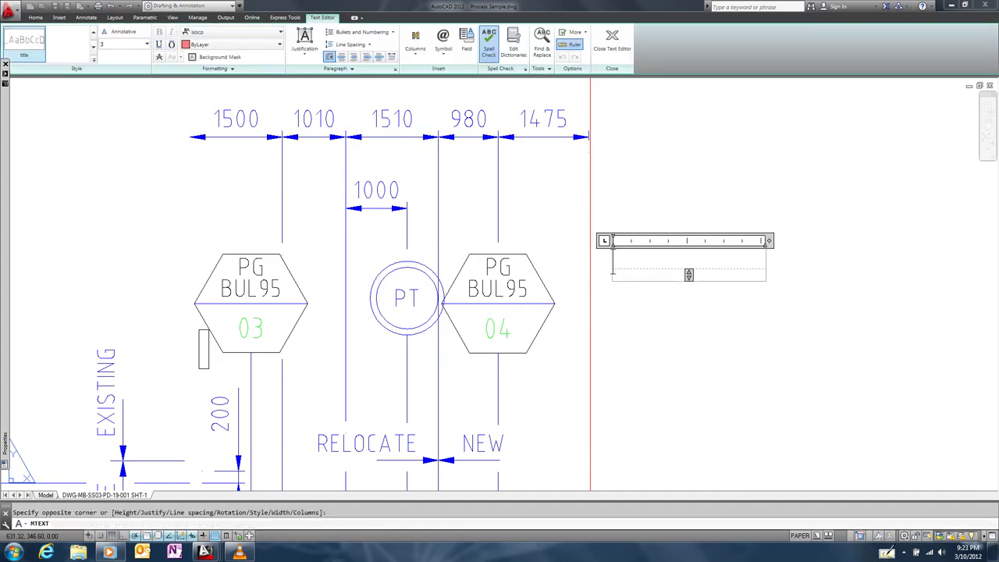
Insert an Object field linked to the 04 hexagon block's MANUAL property, picking the block with object snap off, and finish the text.
key("ctrl+f")
left_click_drag(436, 240, 436, 298)
left_click(360, 244)
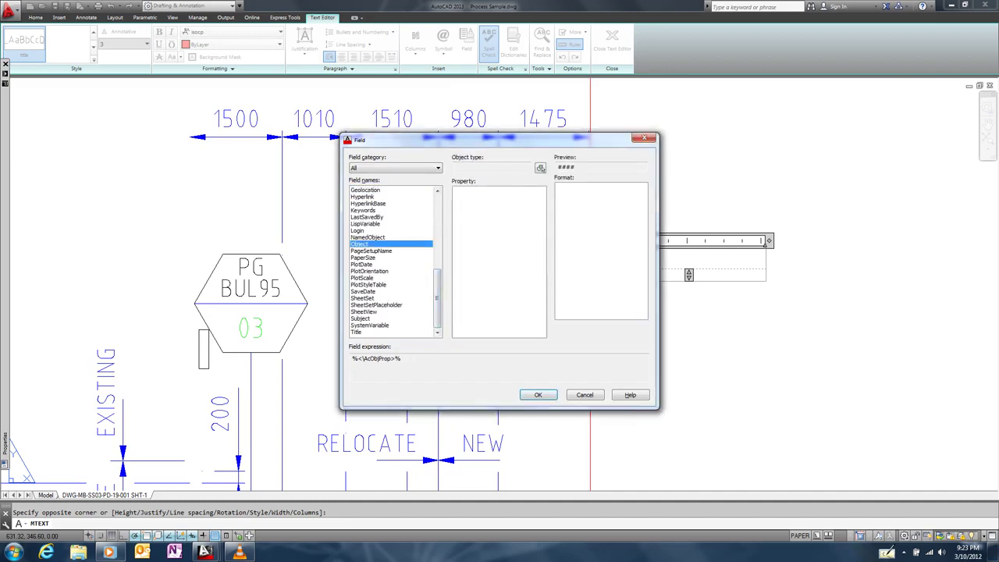
left_click(540, 168)
key("F3")
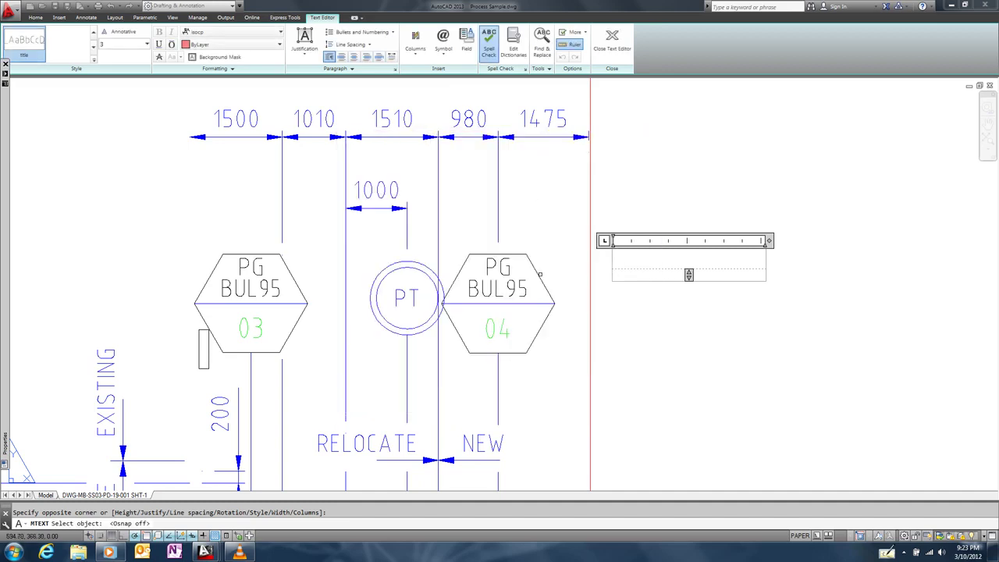
left_click(540, 275)
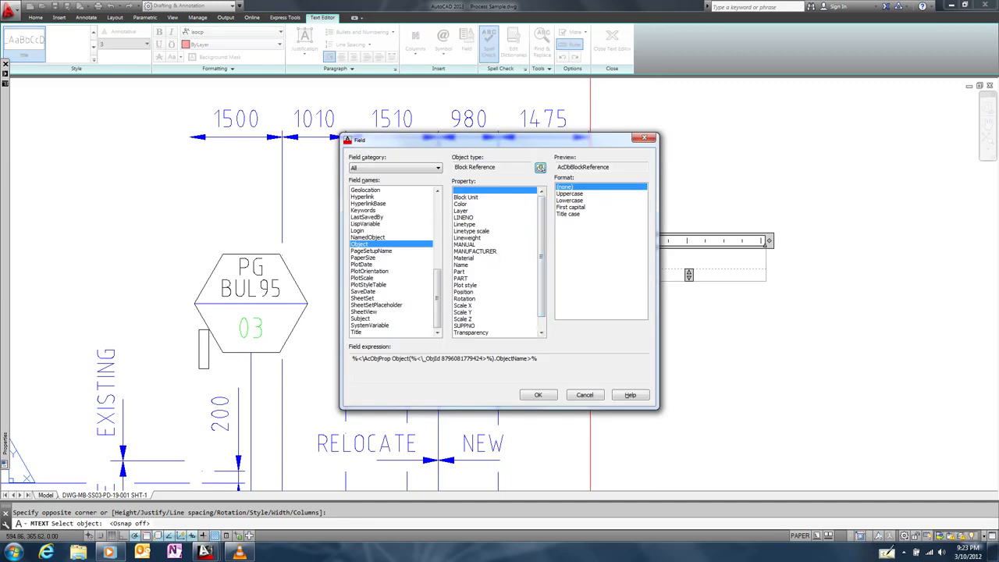
left_click(465, 245)
left_click(537, 394)
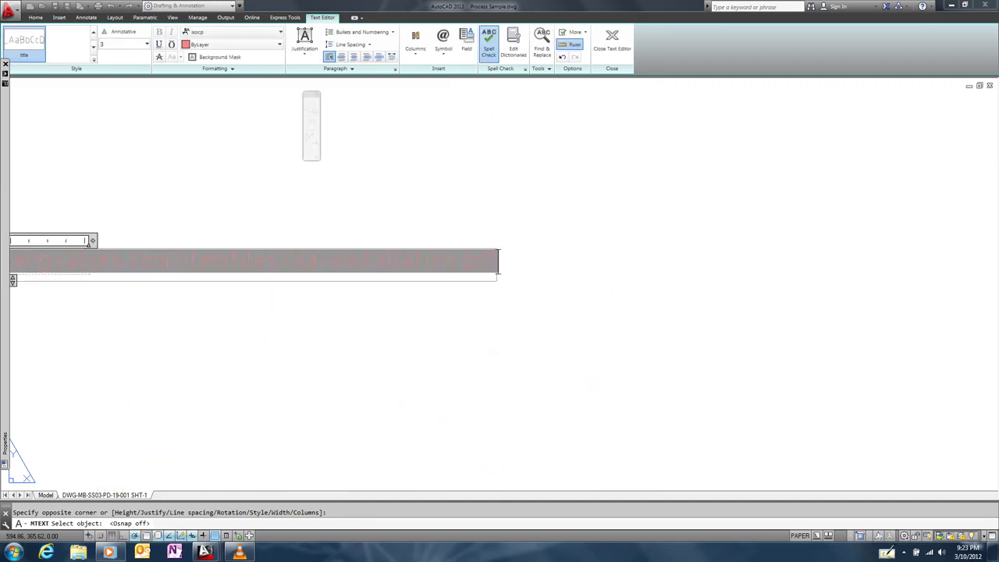
left_click(702, 378)
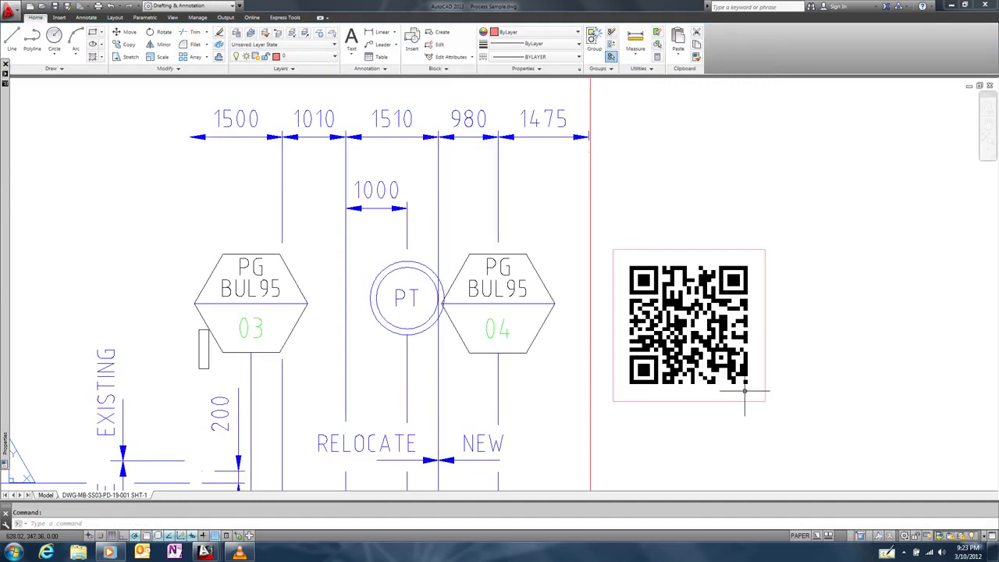
Set the 04 hexagon block's manufacturer to DIAFLO with part DFAMM-01 and regenerate the drawing to update the QR code.
mouse_move(745, 392)
middle_mouse_down()
mouse_move(363, 258)
mouse_move(376, 261)
middle_mouse_up()
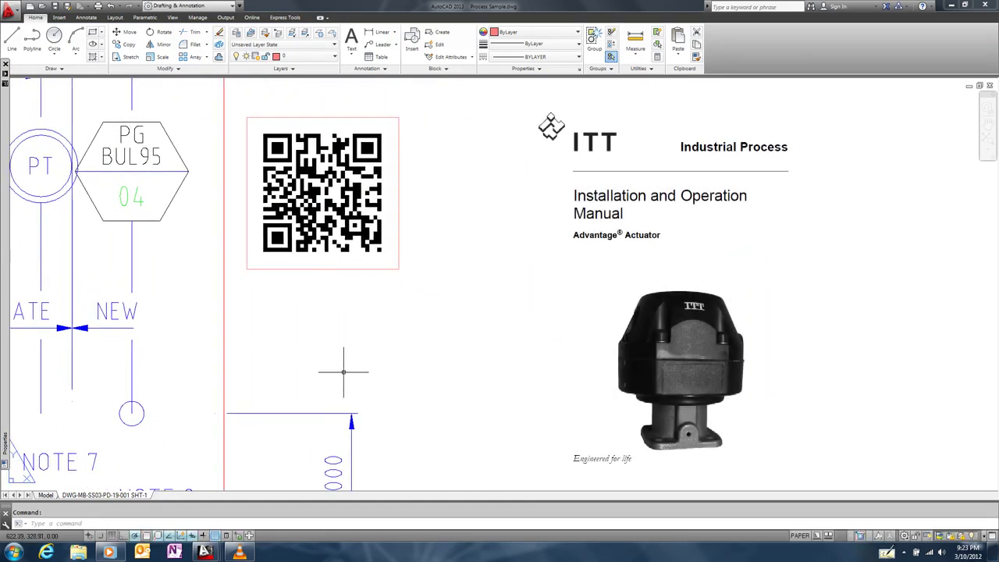
left_click(167, 205)
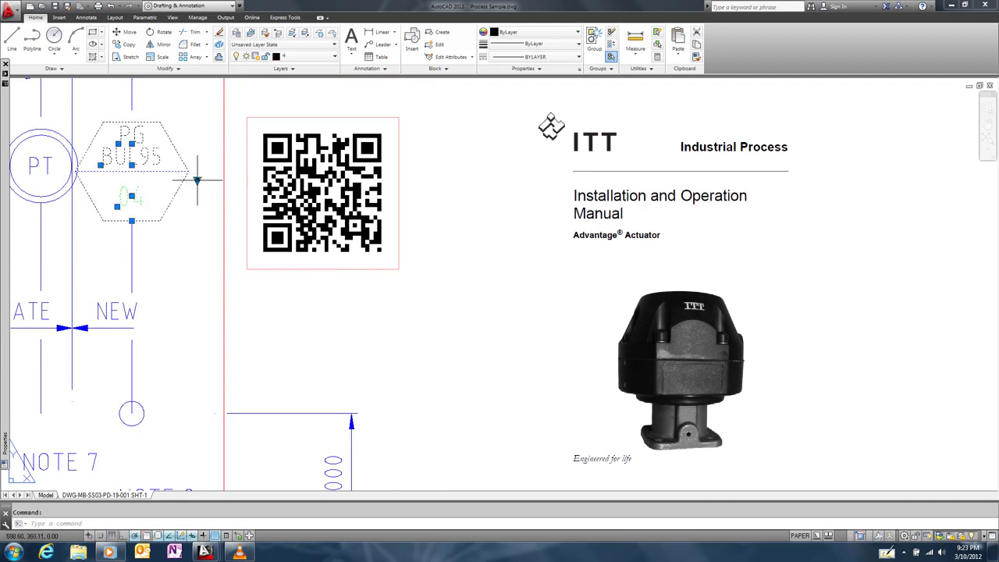
left_click(197, 181)
mouse_move(237, 204)
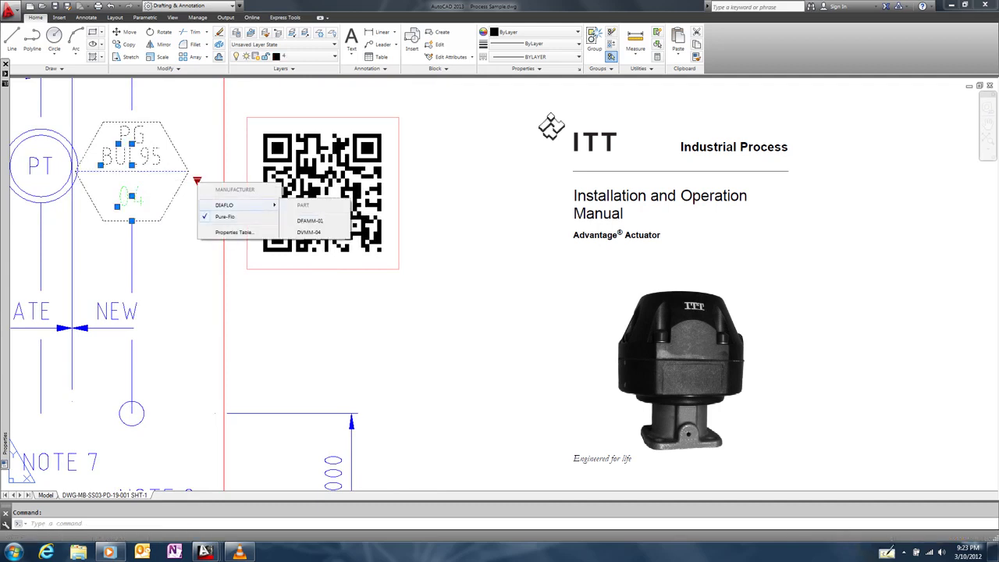
left_click(310, 220)
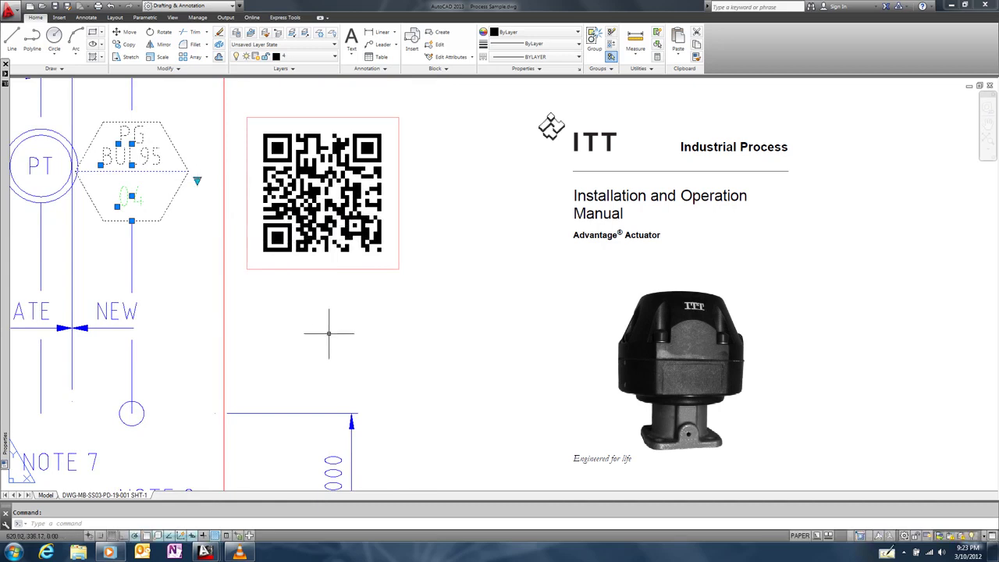
type("rege")
key("Return")
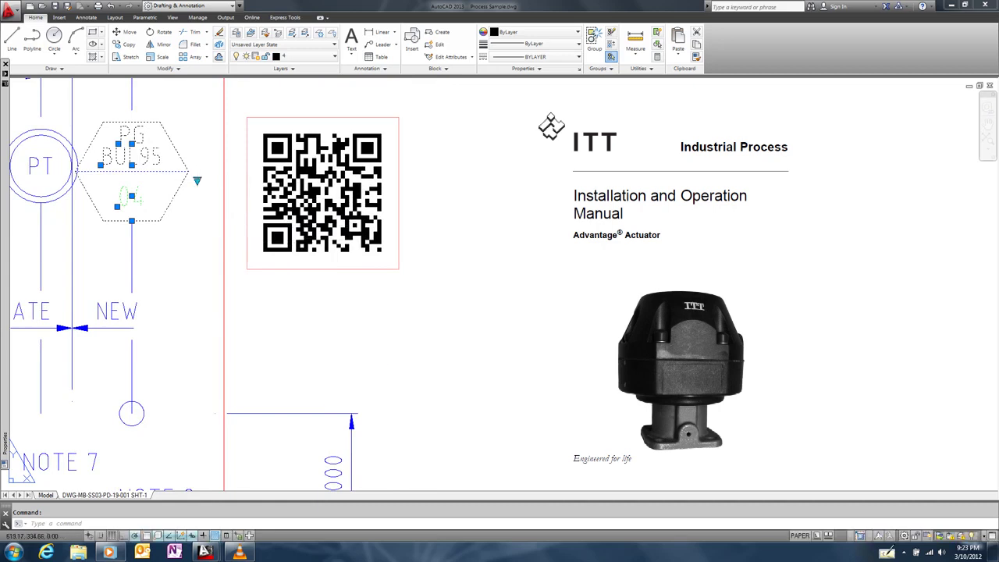